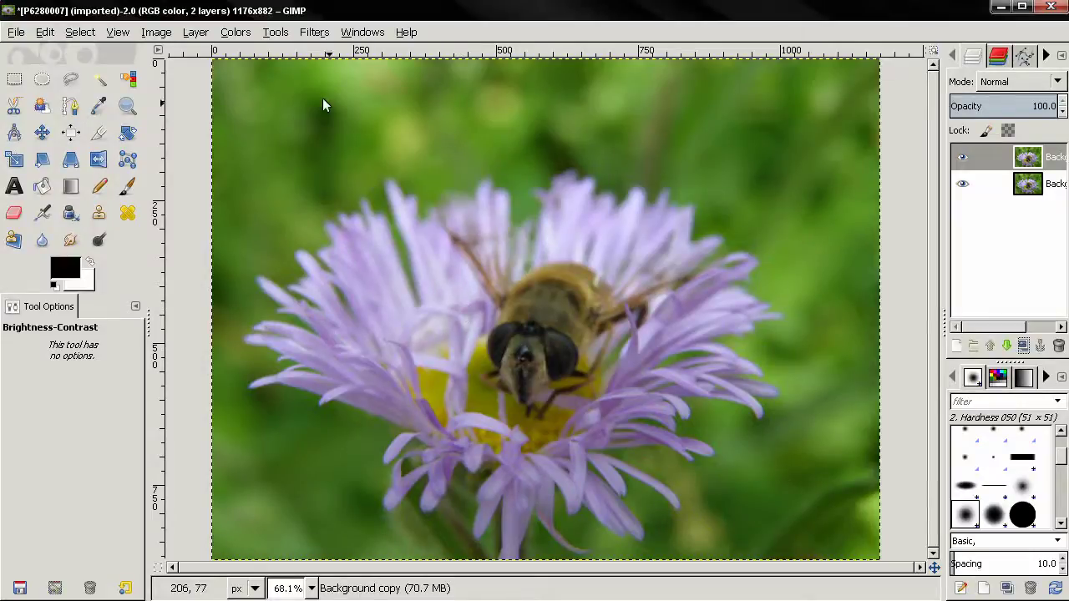
- Preview Brightness-Contrast and its Levels equivalent, closing them without applying any change
{"action": "left_click", "coordinate": [236, 31]}
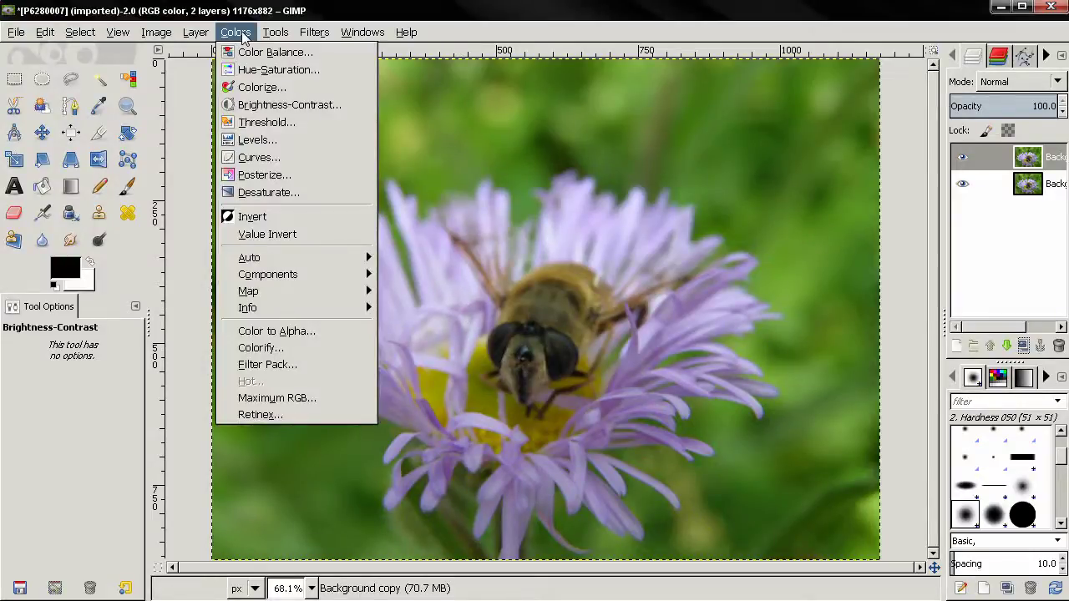
{"action": "left_click", "coordinate": [245, 104]}
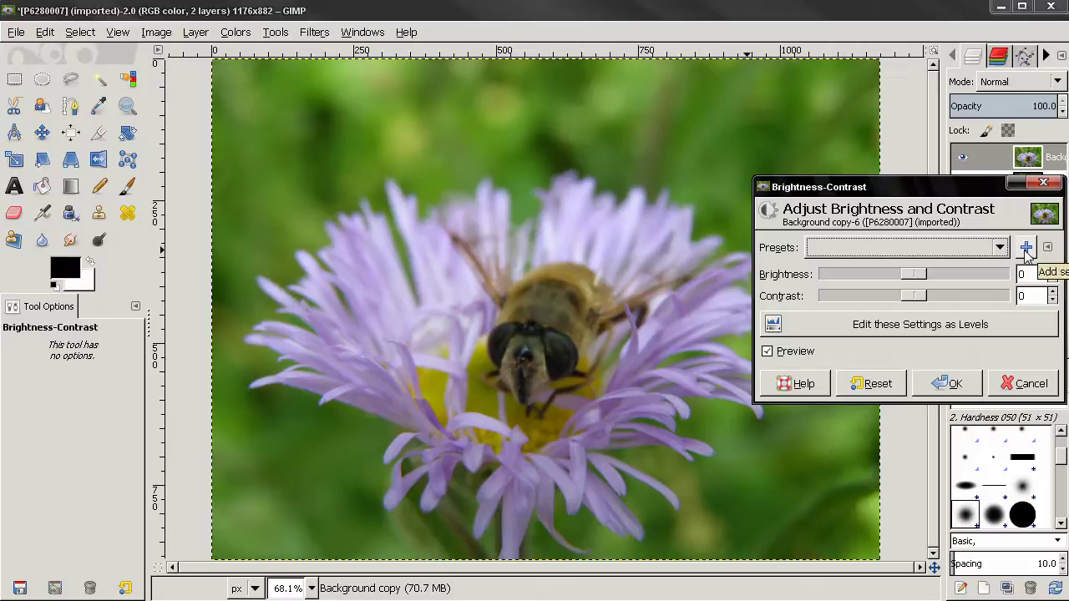
{"action": "left_click", "coordinate": [914, 332]}
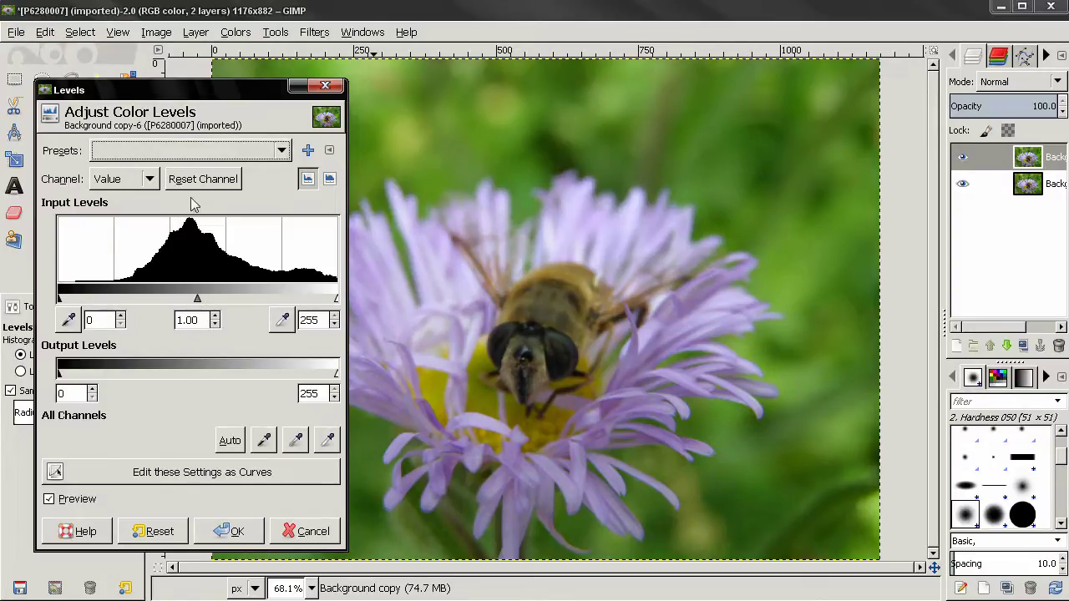
{"action": "left_click", "coordinate": [325, 86]}
{"action": "left_click", "coordinate": [236, 32]}
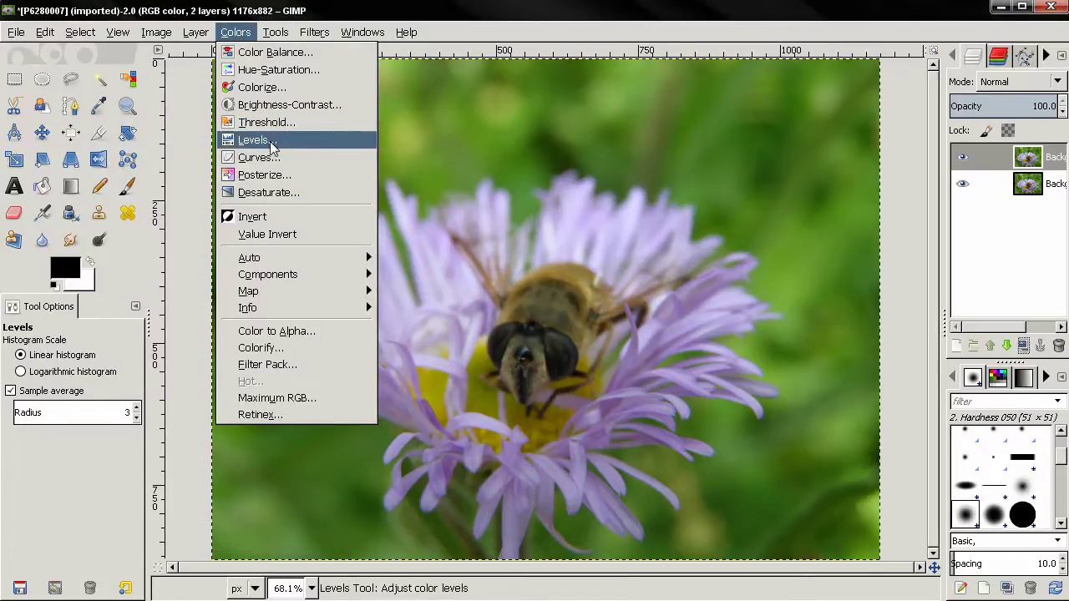
{"action": "left_click", "coordinate": [269, 105]}
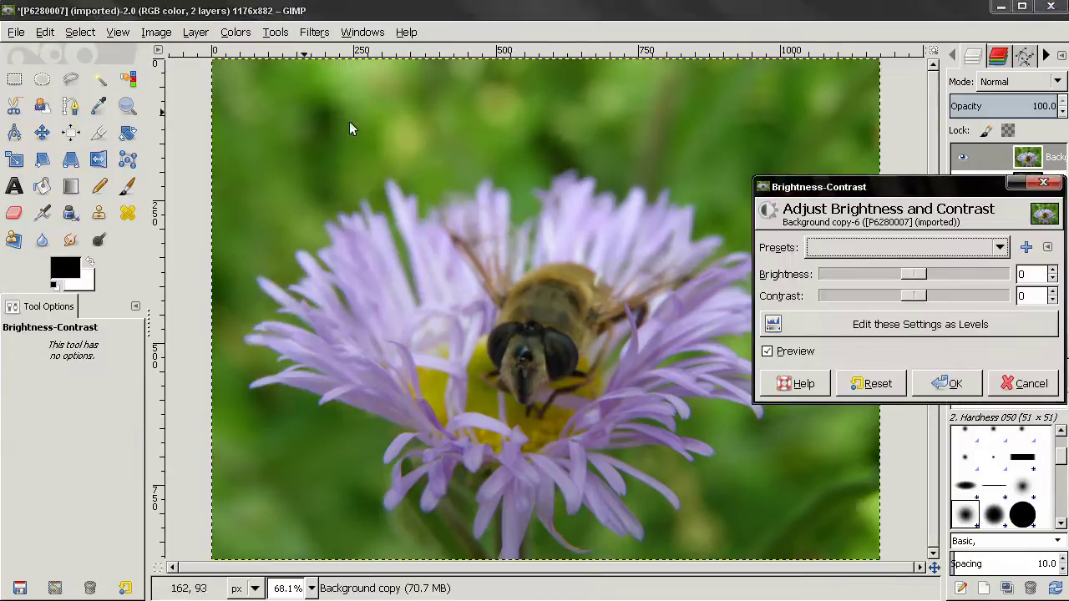
{"action": "left_click", "coordinate": [873, 278]}
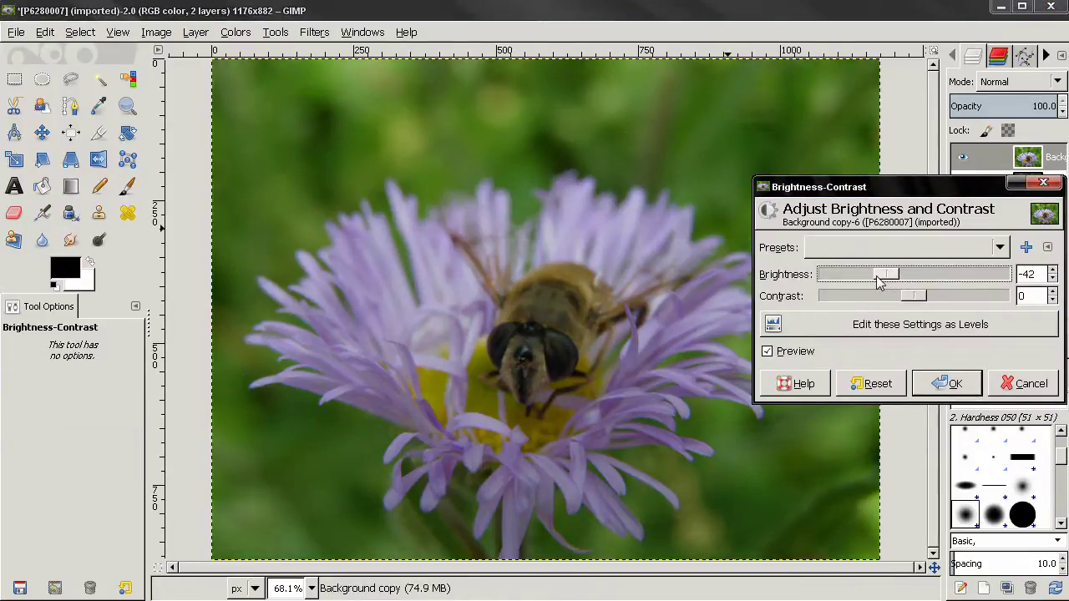
{"action": "left_click_drag", "start_coordinate": [877, 282], "coordinate": [935, 282]}
{"action": "left_click", "coordinate": [872, 383]}
{"action": "mouse_move", "coordinate": [915, 297]}
{"action": "left_mouse_down"}
{"action": "mouse_move", "coordinate": [892, 299]}
{"action": "mouse_move", "coordinate": [935, 299]}
{"action": "left_mouse_up"}
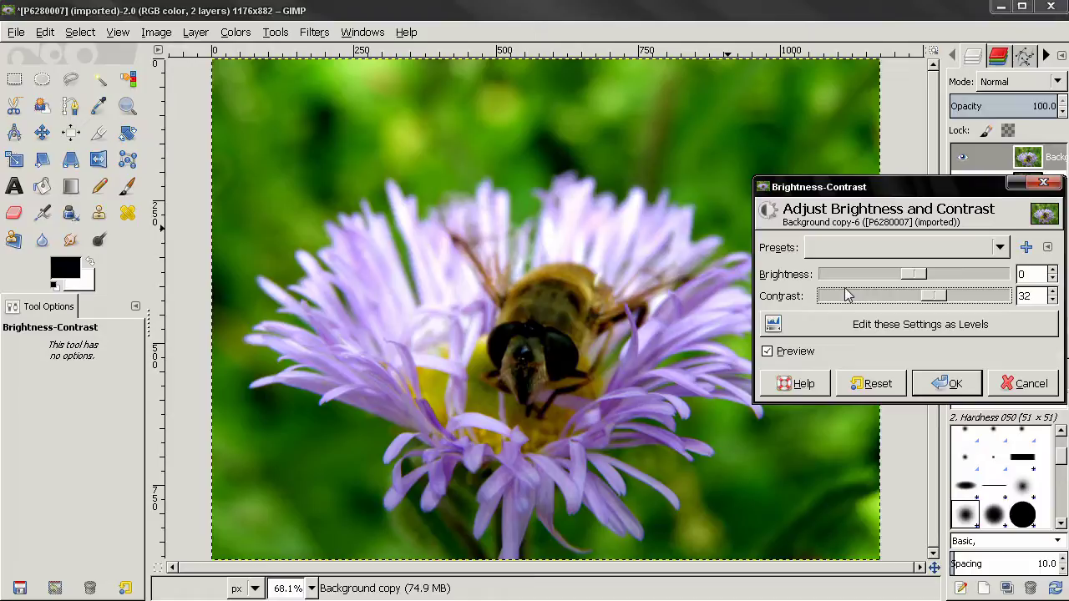
{"action": "left_click", "coordinate": [1023, 383]}
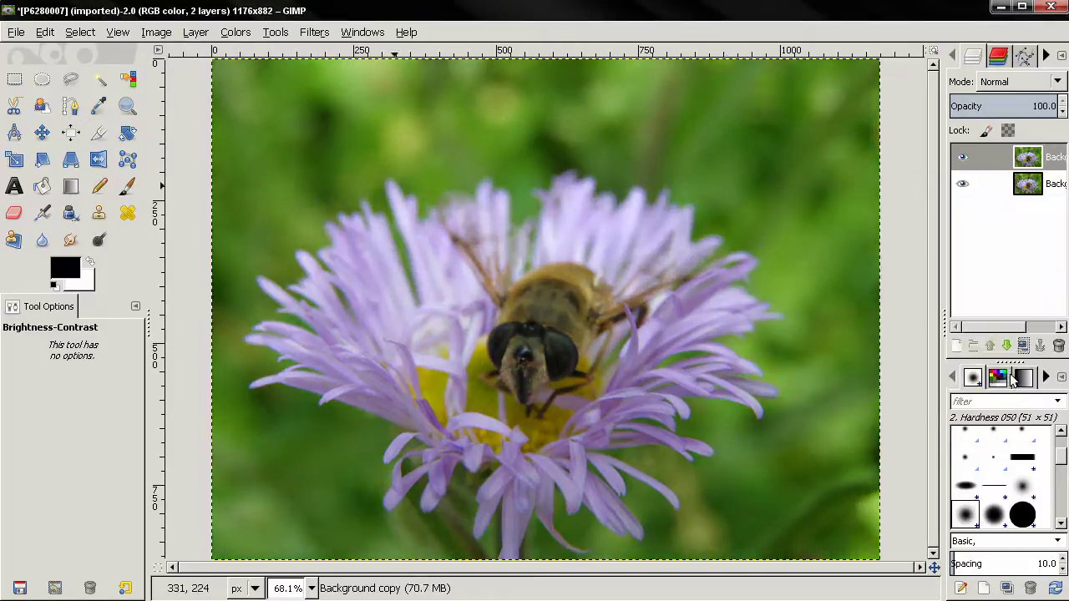
- Sample the photo's background green 65873a as the foreground colour and check its values
{"action": "left_click", "coordinate": [99, 105]}
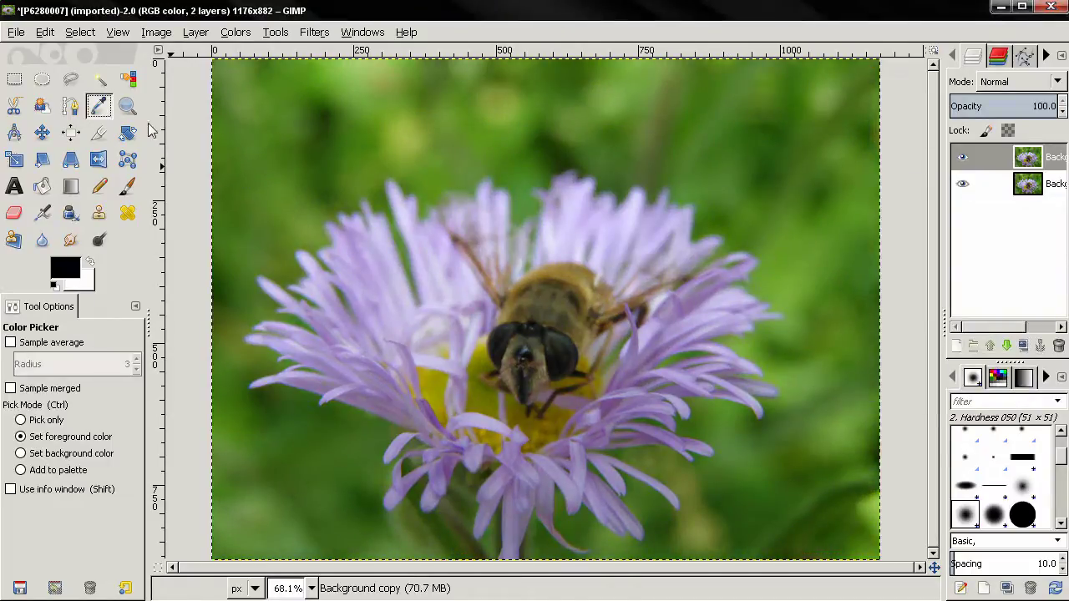
{"action": "left_click", "coordinate": [456, 157]}
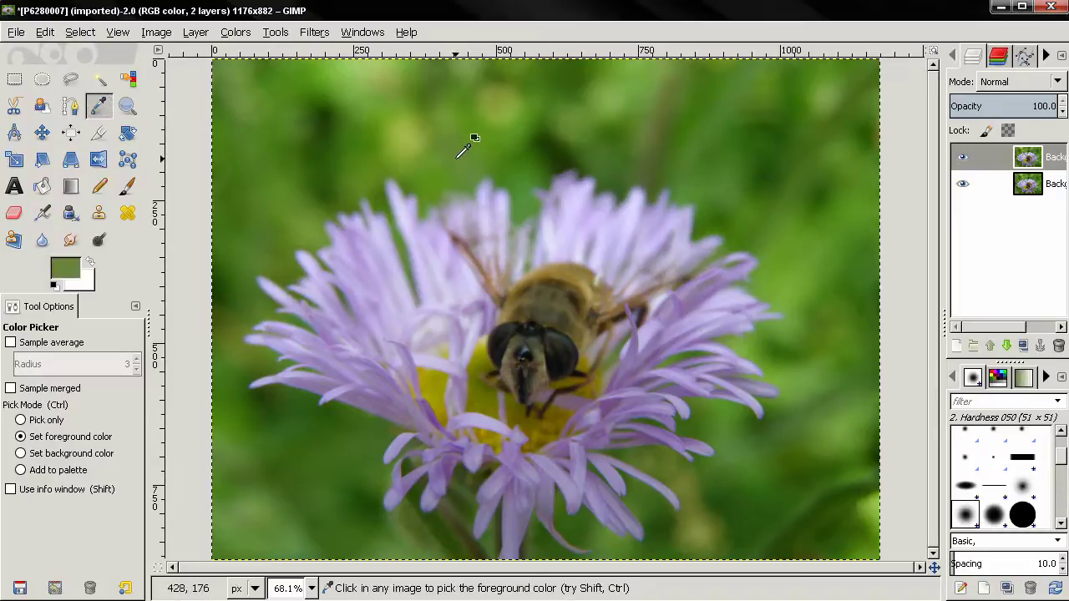
{"action": "left_click", "coordinate": [65, 272]}
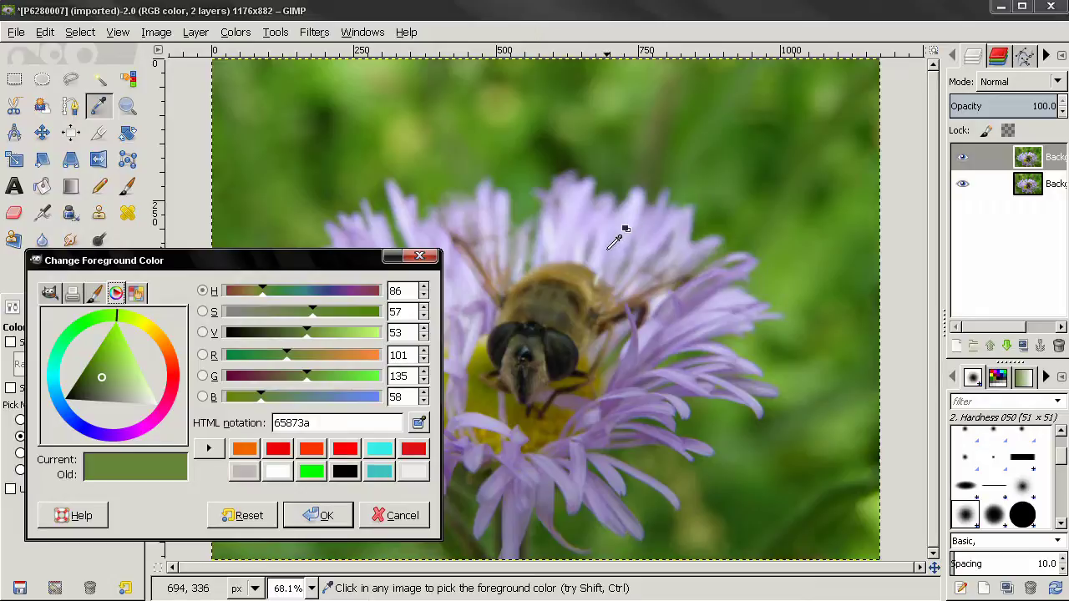
{"action": "left_click", "coordinate": [395, 515]}
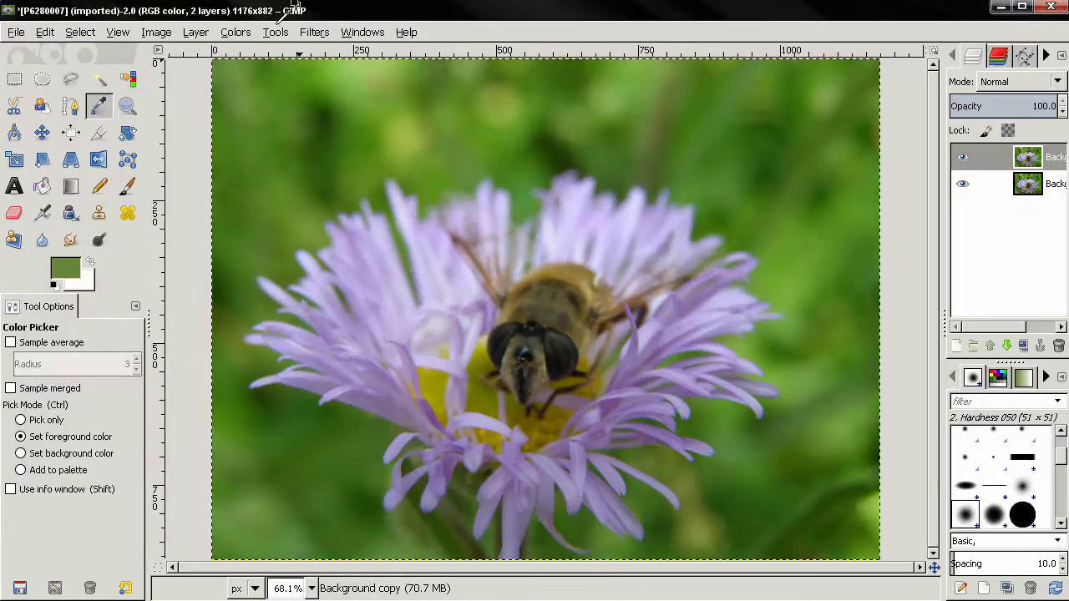
{"action": "left_click", "coordinate": [235, 32]}
- Apply Brightness-Contrast with contrast 127 to the Background copy layer
{"action": "left_click", "coordinate": [250, 105]}
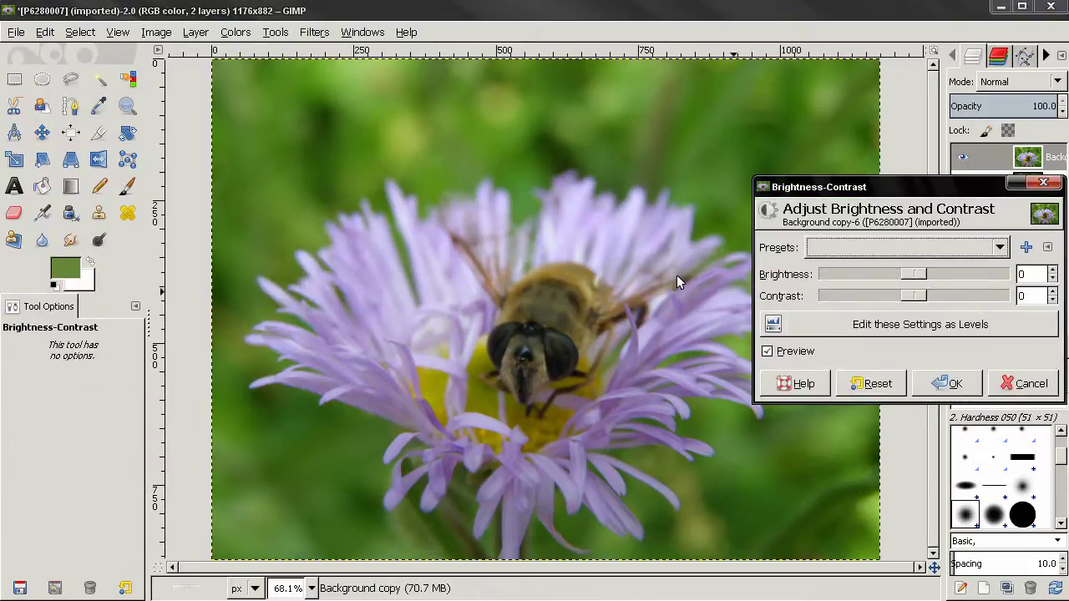
{"action": "left_click_drag", "start_coordinate": [908, 299], "coordinate": [1009, 305]}
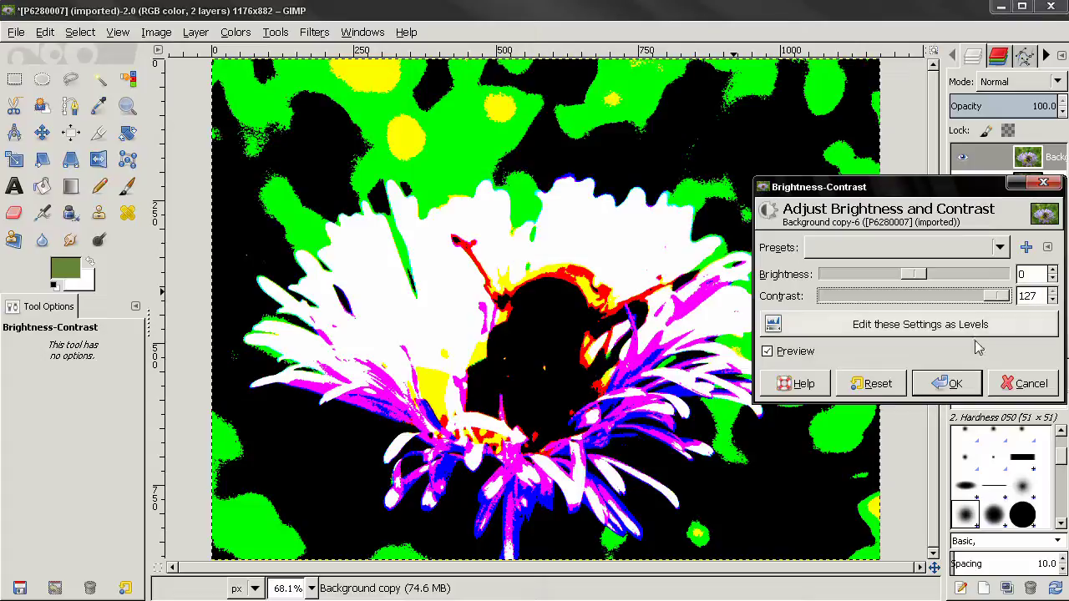
{"action": "left_click", "coordinate": [946, 383]}
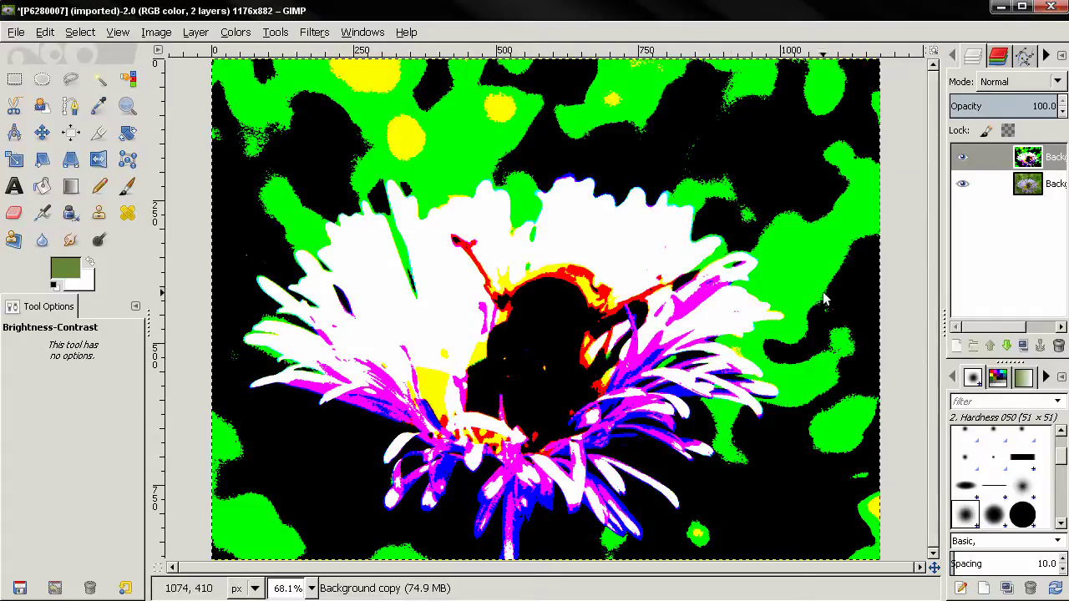
{"action": "left_click", "coordinate": [236, 33]}
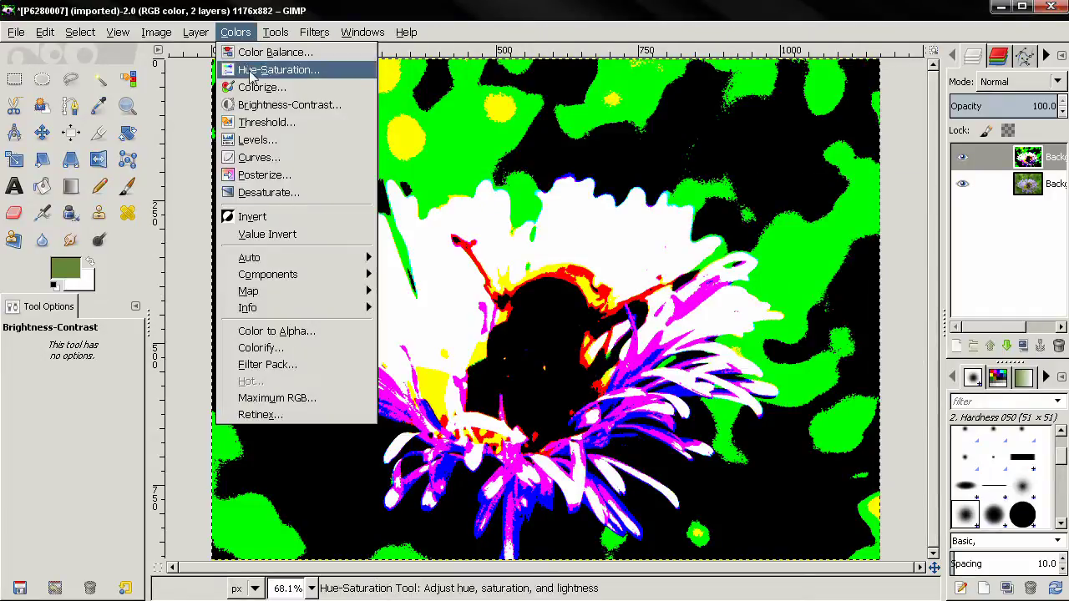
{"action": "left_click", "coordinate": [250, 70]}
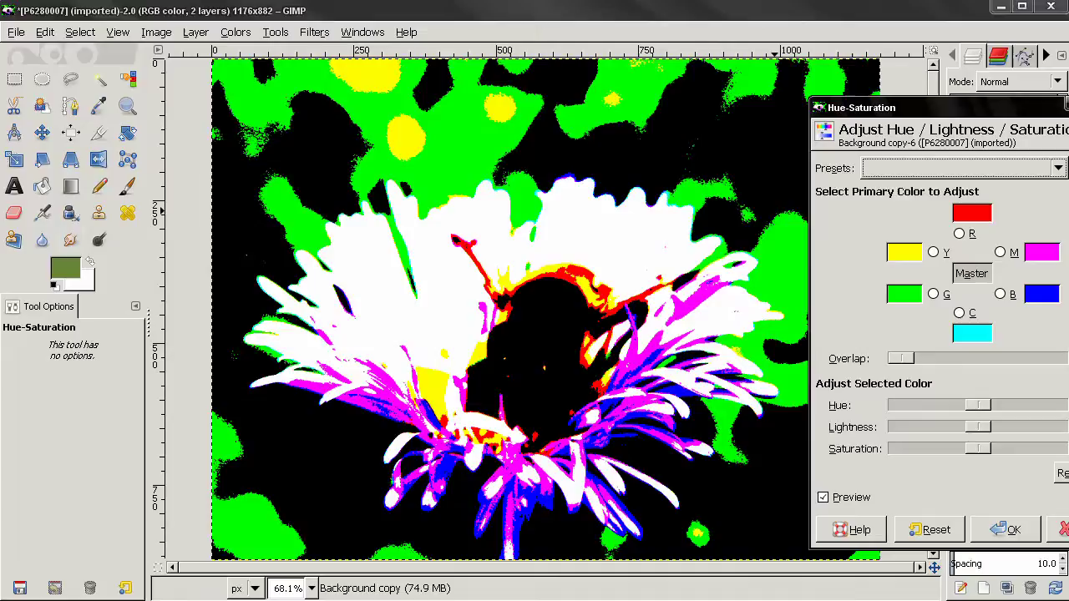
{"action": "key", "text": "Return"}
- Sample the bright green, then yellow ffff00, from the contrast layer, then hide that layer
{"action": "left_click", "coordinate": [99, 105]}
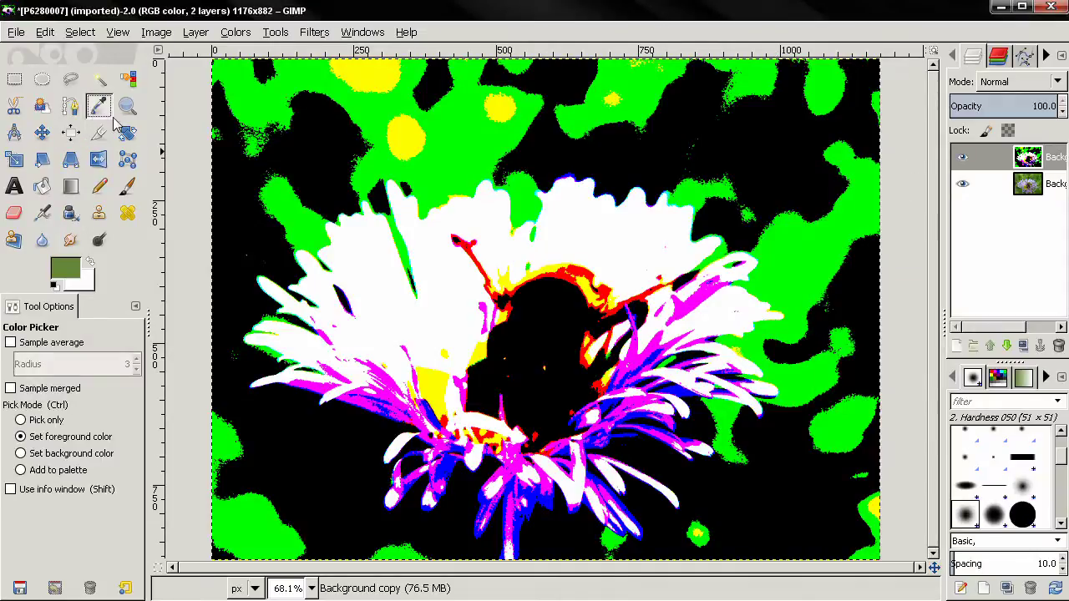
{"action": "left_click", "coordinate": [440, 136]}
{"action": "left_click", "coordinate": [76, 267]}
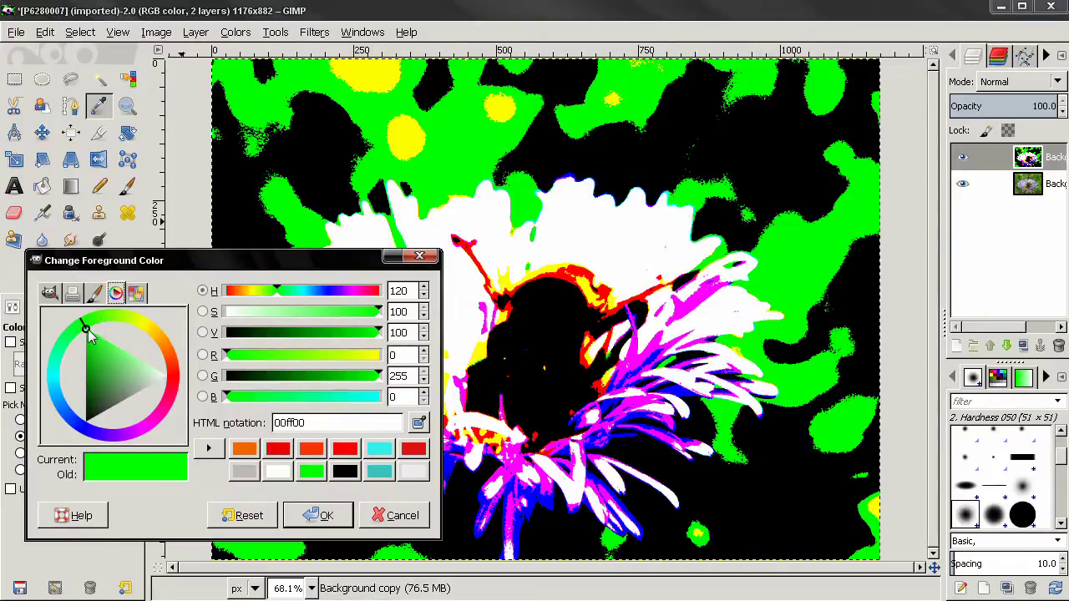
{"action": "left_click", "coordinate": [400, 515]}
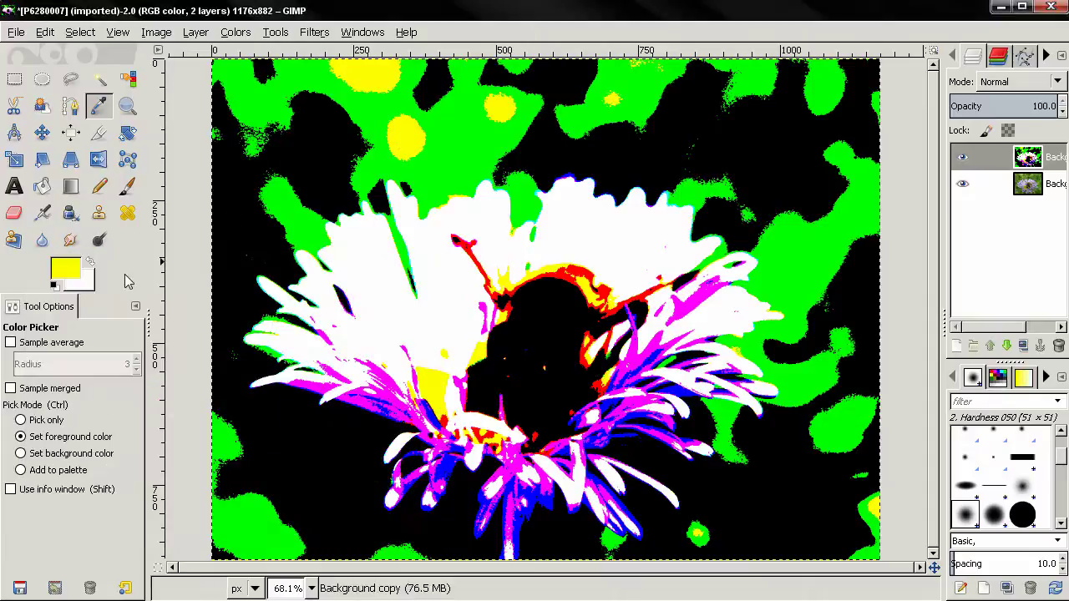
{"action": "left_click", "coordinate": [66, 276]}
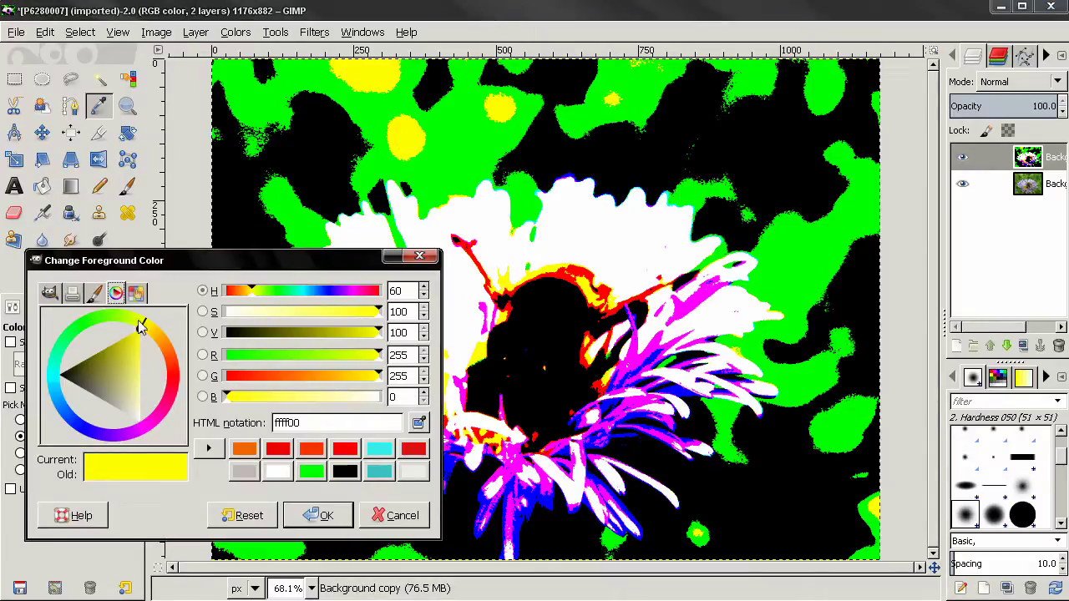
{"action": "left_click", "coordinate": [399, 515]}
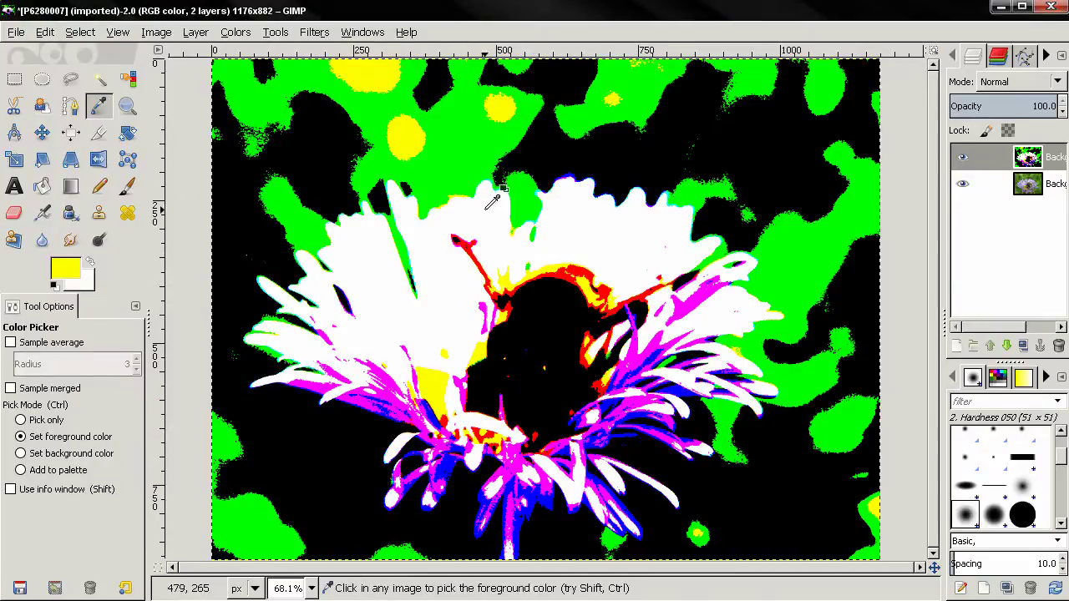
{"action": "left_click", "coordinate": [963, 158]}
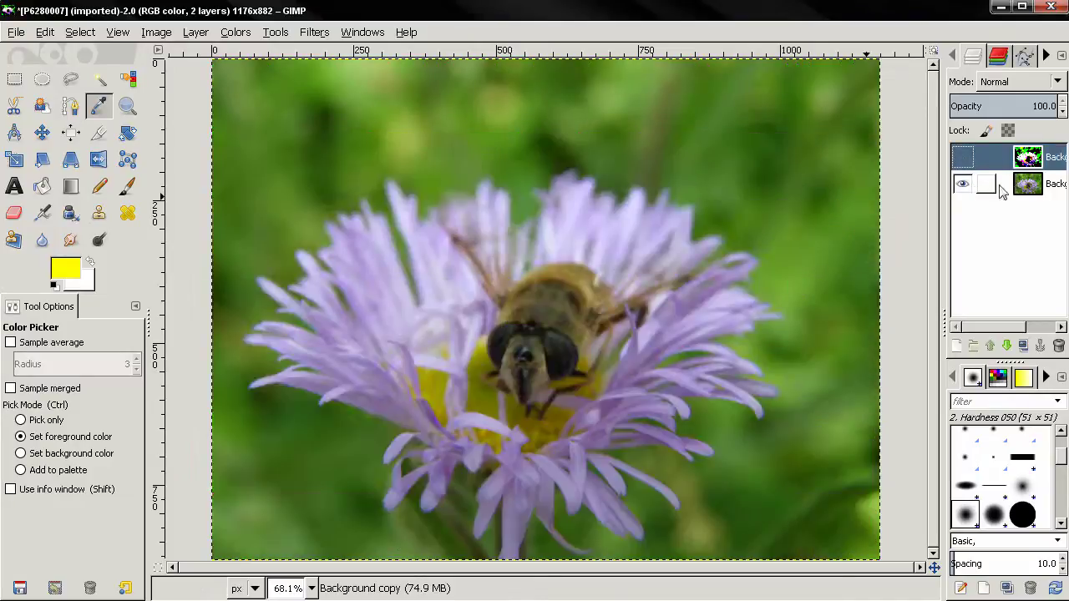
- On the Background layer, sample a dark green and adjust the foreground to 1c3700
{"action": "left_click", "coordinate": [986, 182]}
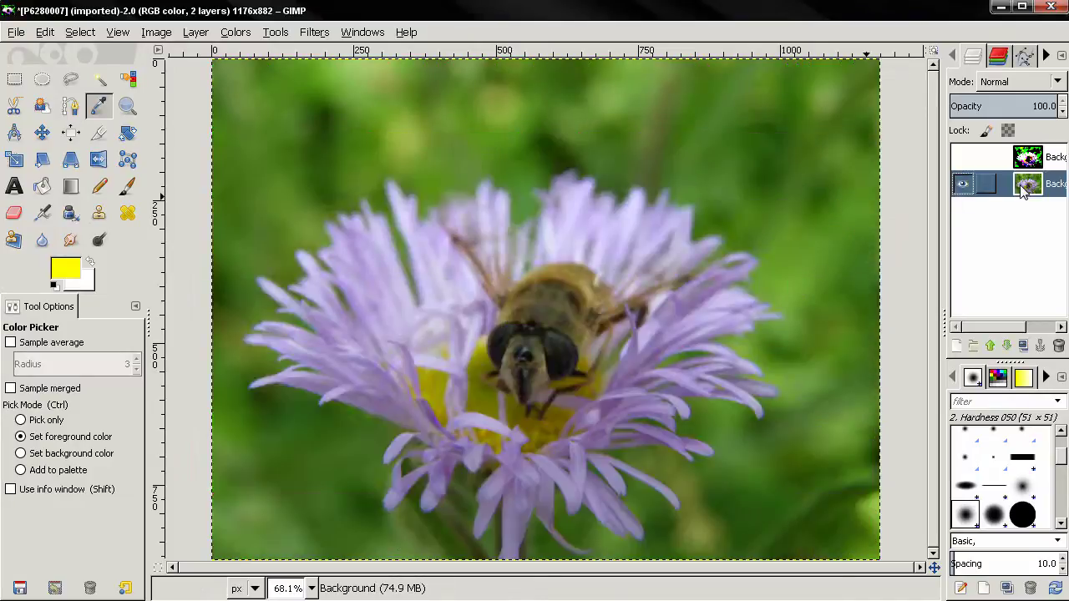
{"action": "left_click", "coordinate": [339, 91]}
{"action": "left_click", "coordinate": [67, 267]}
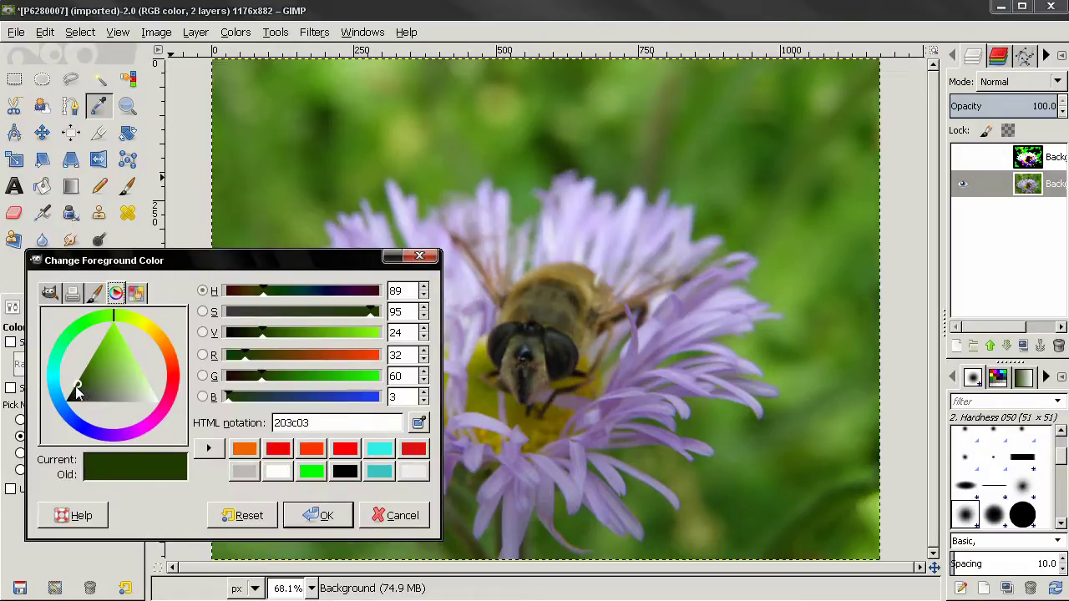
{"action": "left_click_drag", "start_coordinate": [71, 403], "coordinate": [75, 384]}
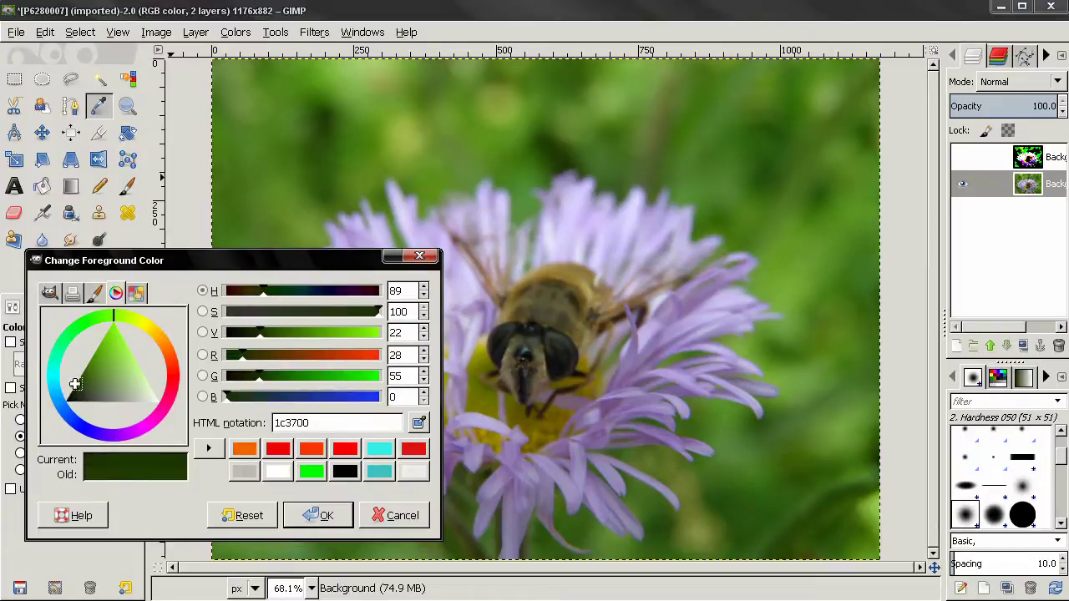
{"action": "left_click", "coordinate": [318, 516]}
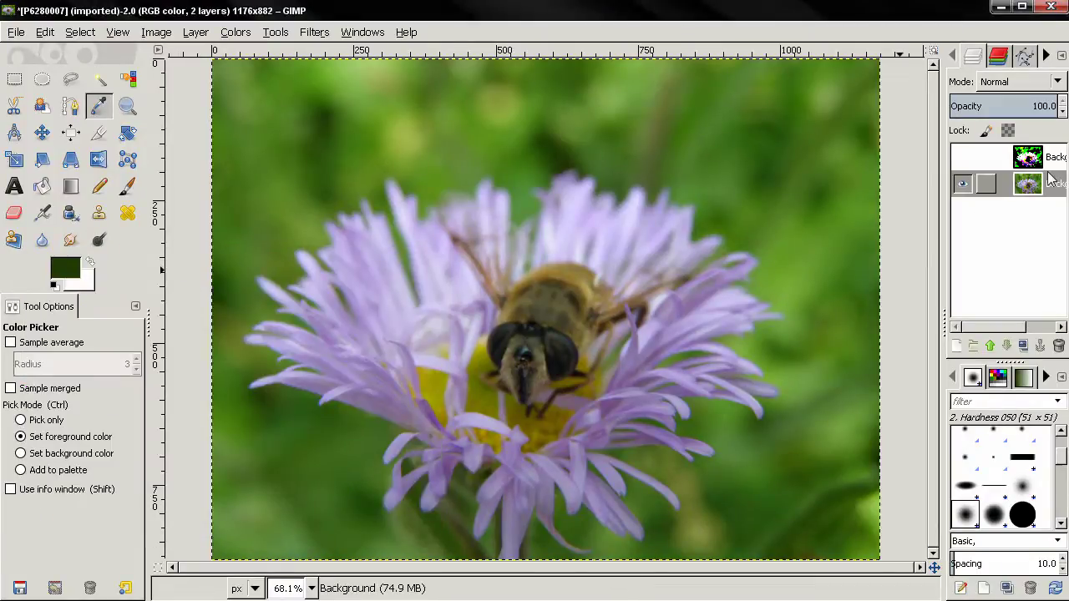
- Sample the flower petals' pale lavender cec8eb as the foreground colour
{"action": "left_click", "coordinate": [962, 158]}
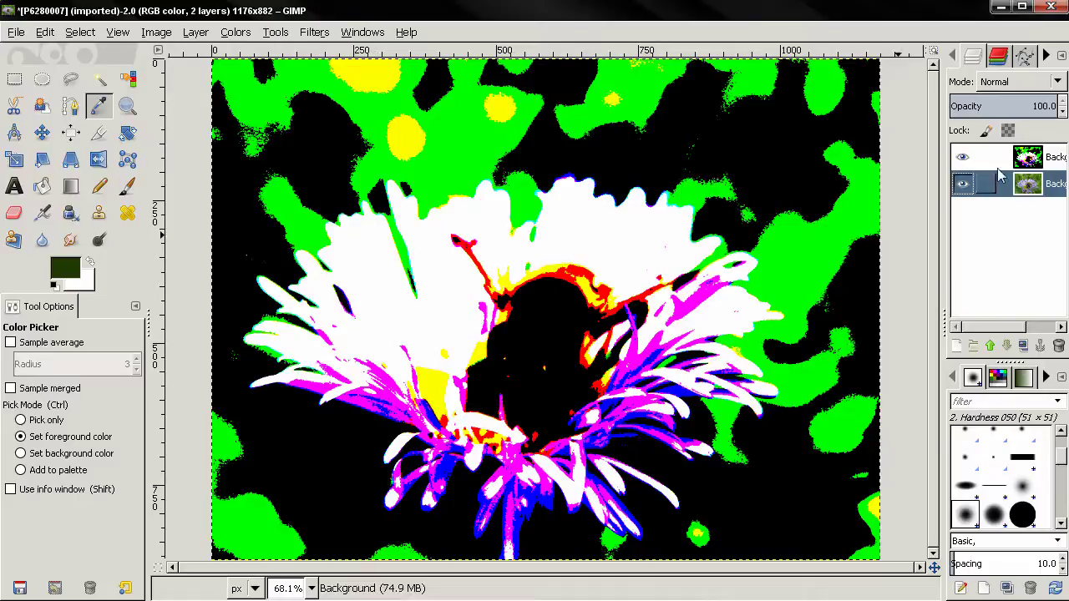
{"action": "left_click", "coordinate": [964, 157]}
{"action": "left_click", "coordinate": [416, 280]}
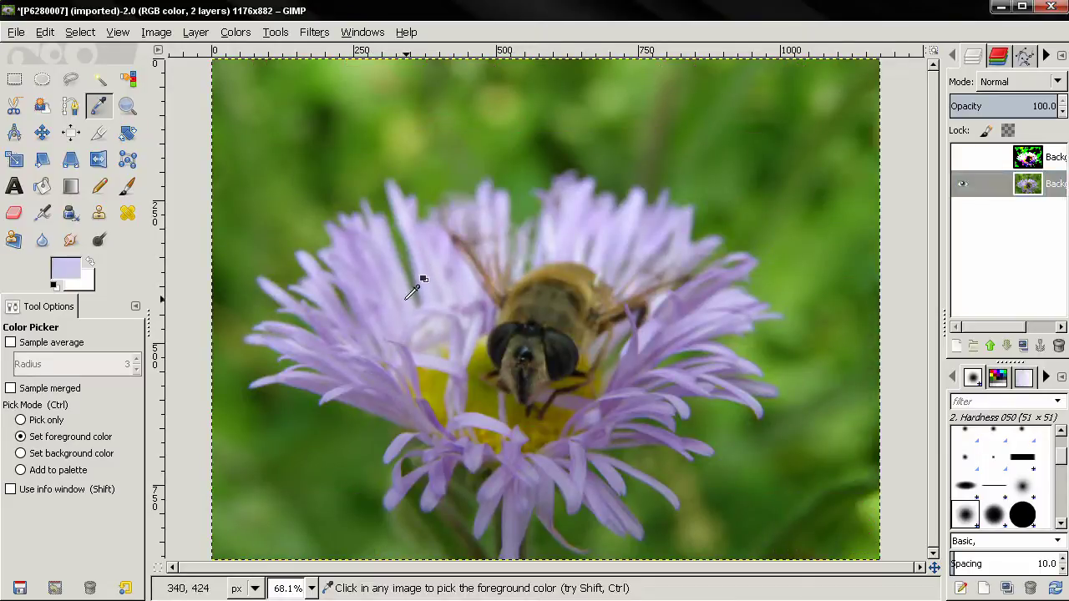
{"action": "left_click", "coordinate": [71, 269]}
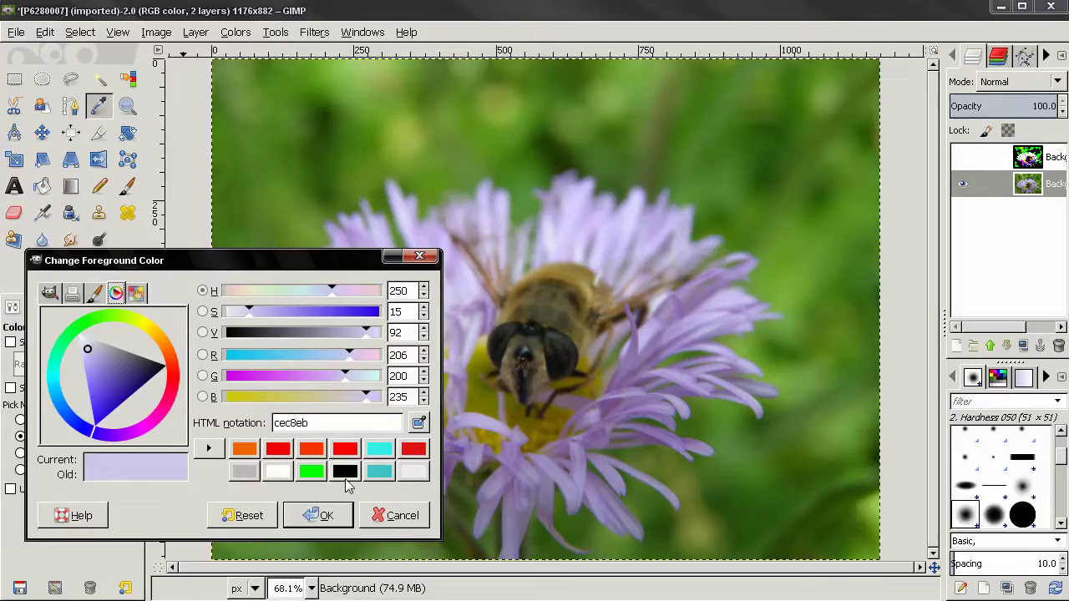
{"action": "left_click", "coordinate": [392, 515]}
{"action": "left_click", "coordinate": [237, 34]}
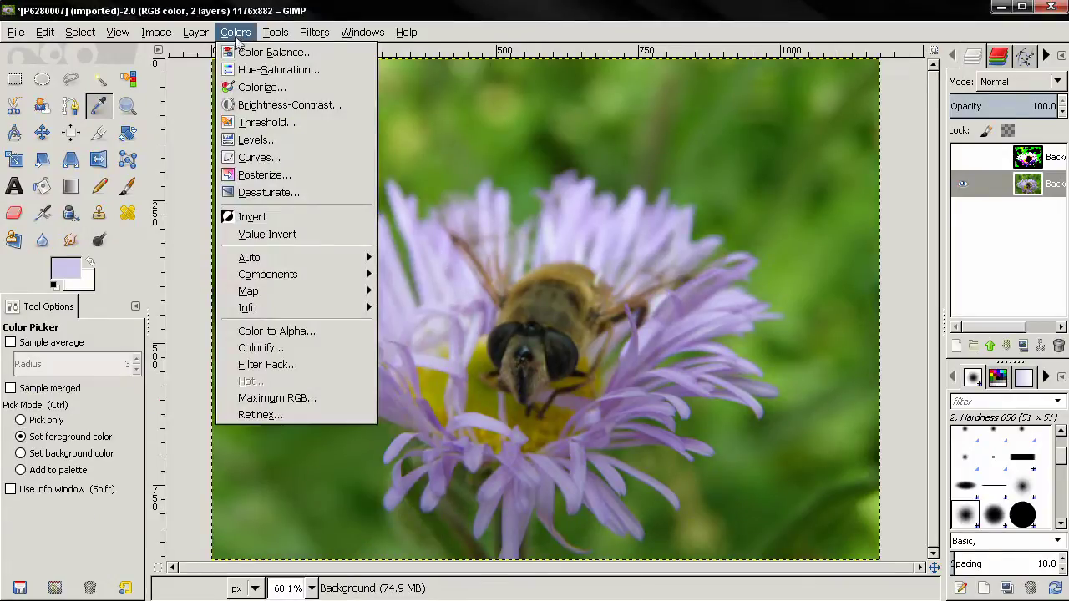
- Apply Brightness-Contrast with contrast -127 to the Background layer, turning it flat grey
{"action": "left_click", "coordinate": [259, 111]}
{"action": "left_click", "coordinate": [895, 299]}
{"action": "left_click_drag", "start_coordinate": [896, 299], "coordinate": [822, 297]}
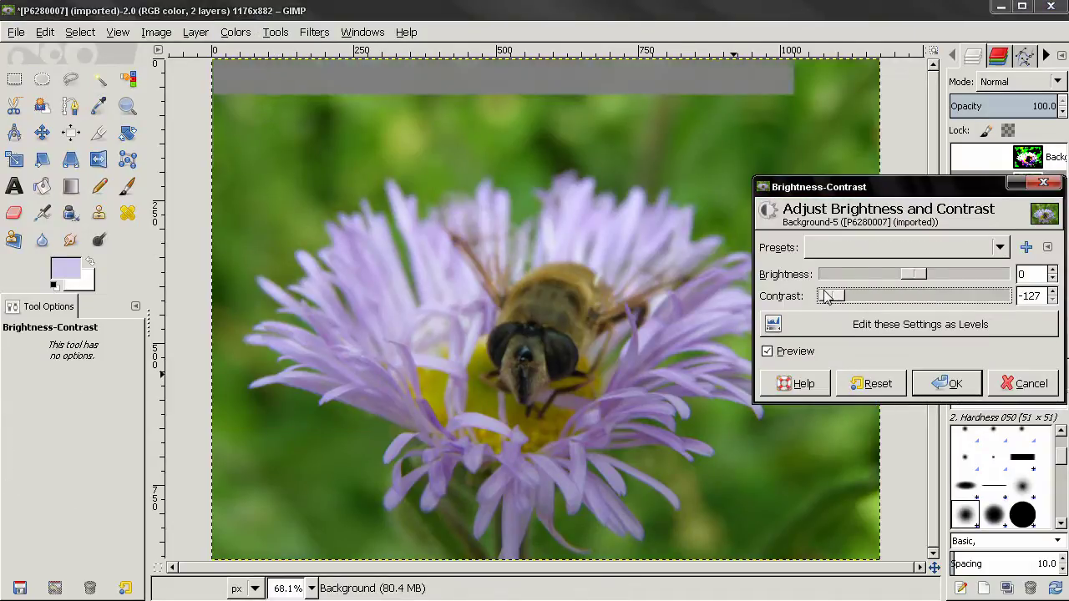
{"action": "left_click", "coordinate": [948, 383]}
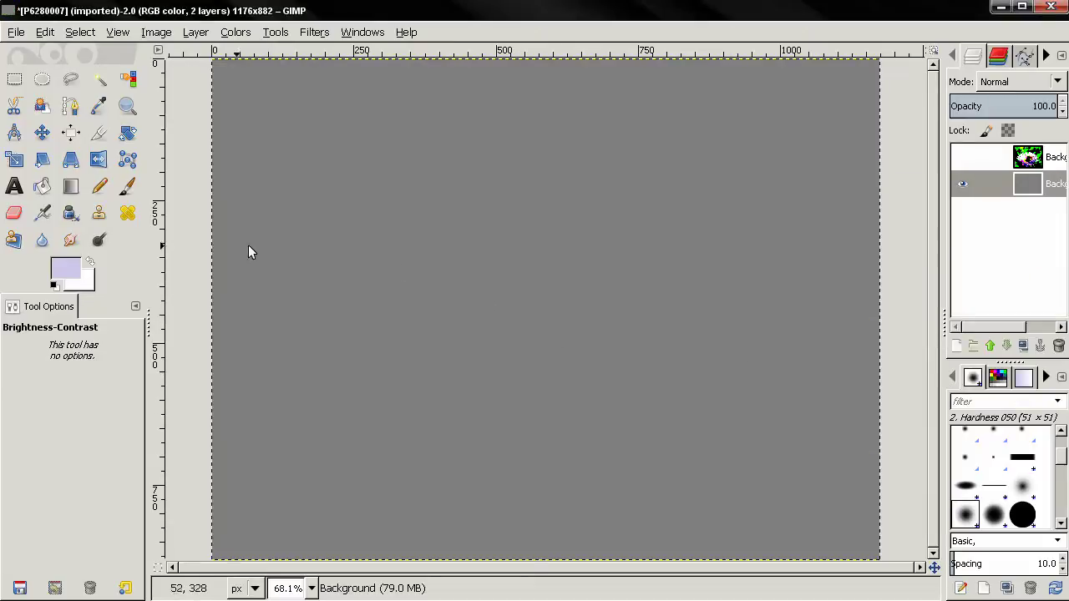
- Sample the flat grey 808080 from the canvas as the foreground colour
{"action": "left_click", "coordinate": [98, 106]}
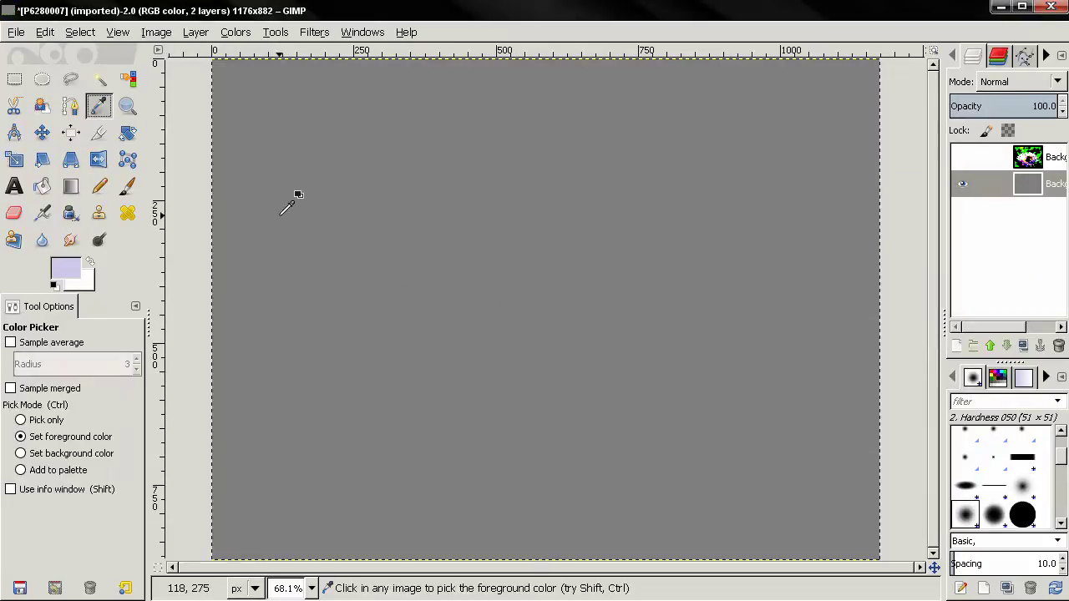
{"action": "left_click", "coordinate": [291, 201]}
{"action": "left_click", "coordinate": [67, 269]}
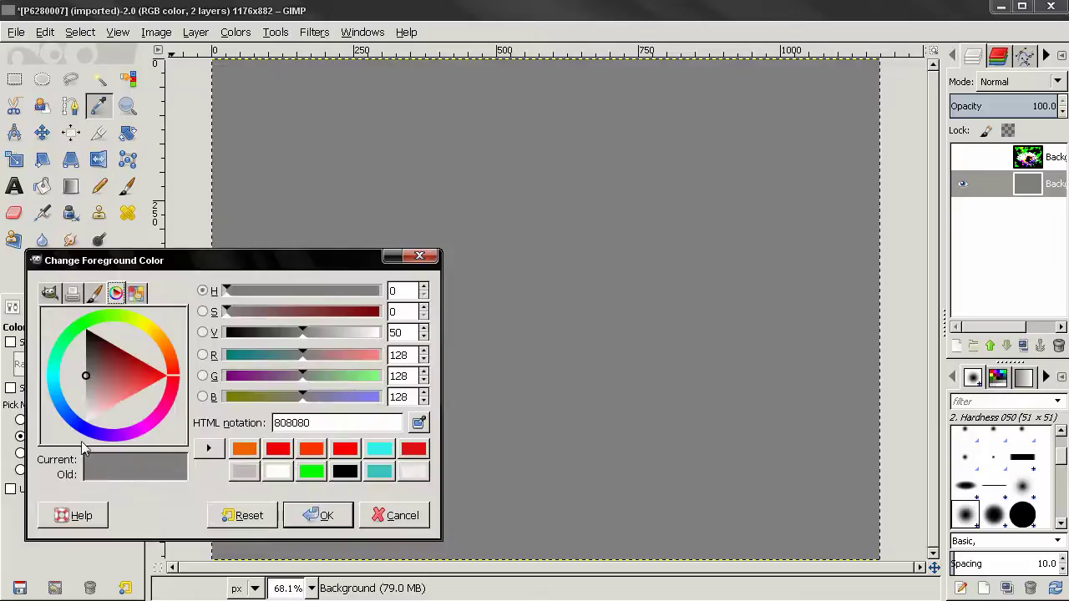